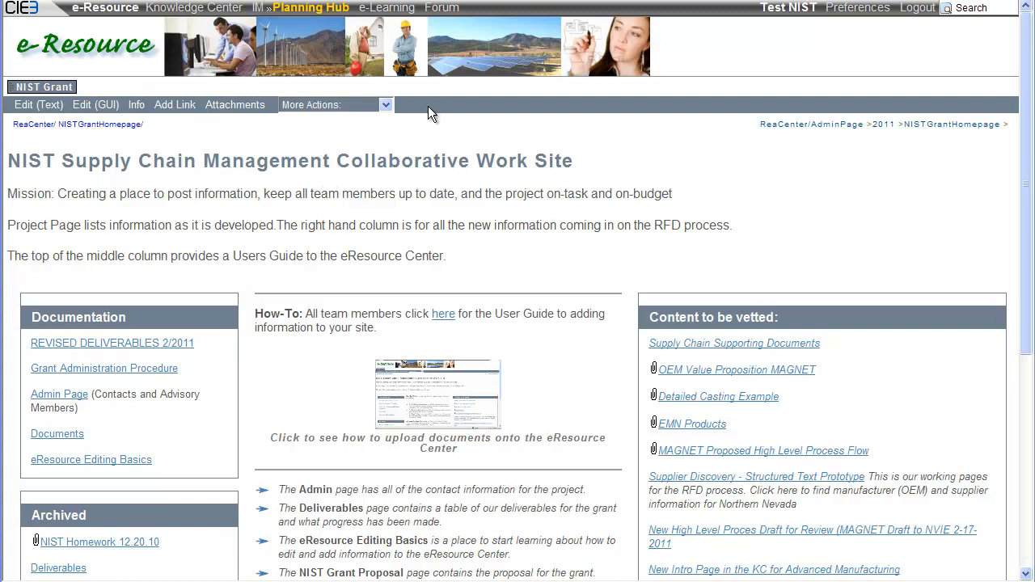
View the Knowledge Center home page and return to the NIST Grant page in the Planning Hub
left_click(181, 9)
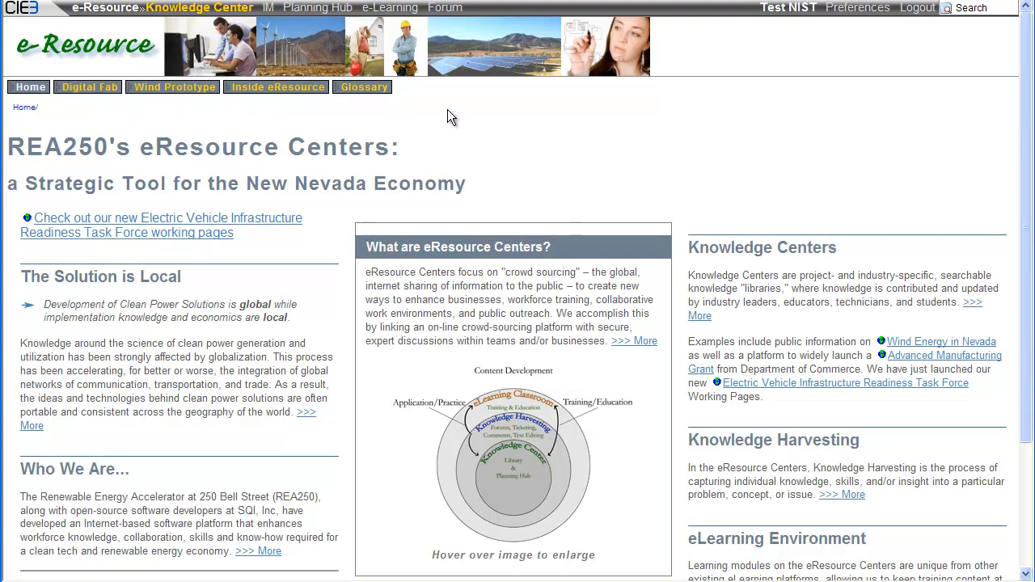
left_click(330, 10)
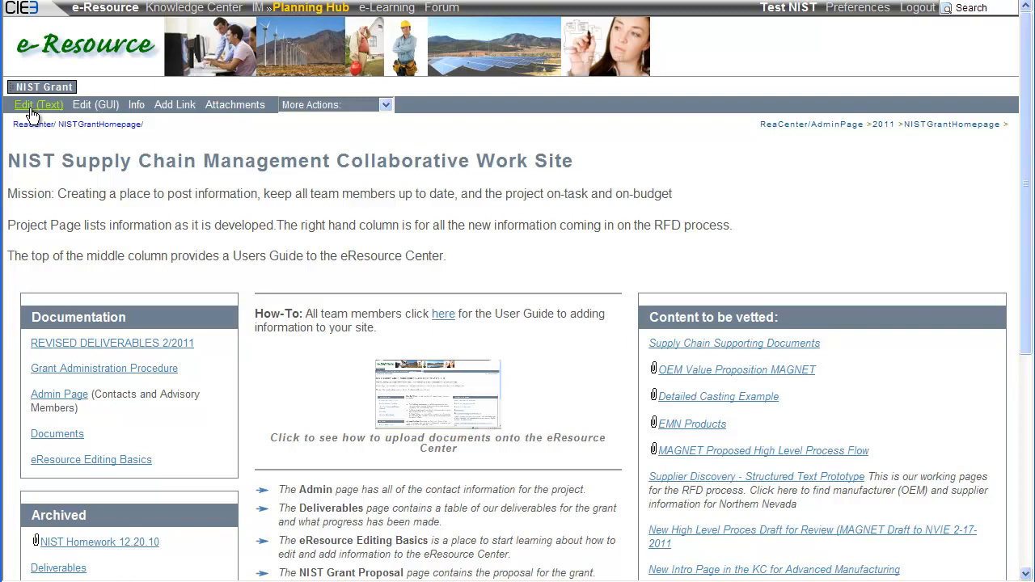
Open the NIST Grant homepage in the graphical editor and preview the page
left_click(101, 107)
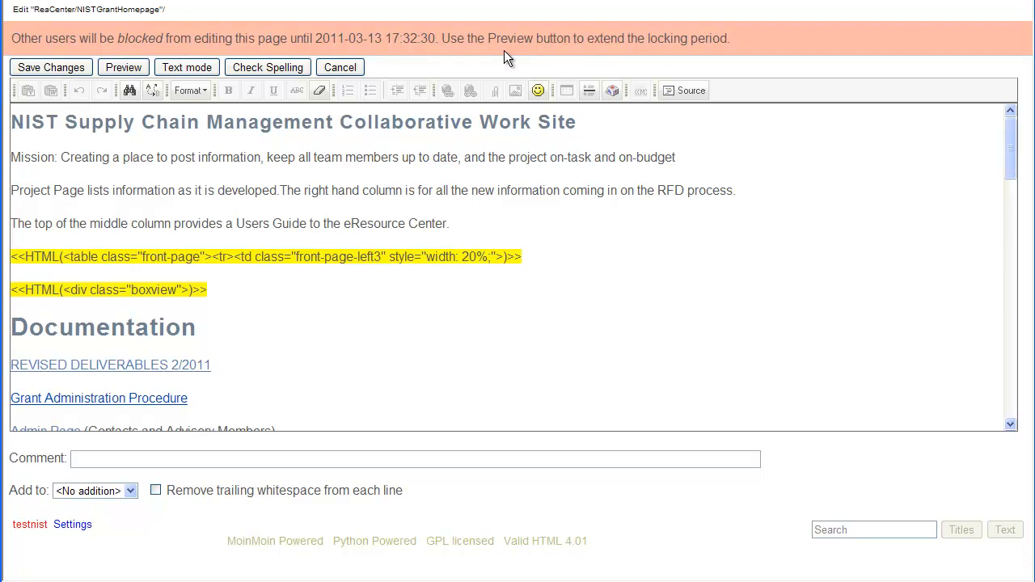
left_click(117, 67)
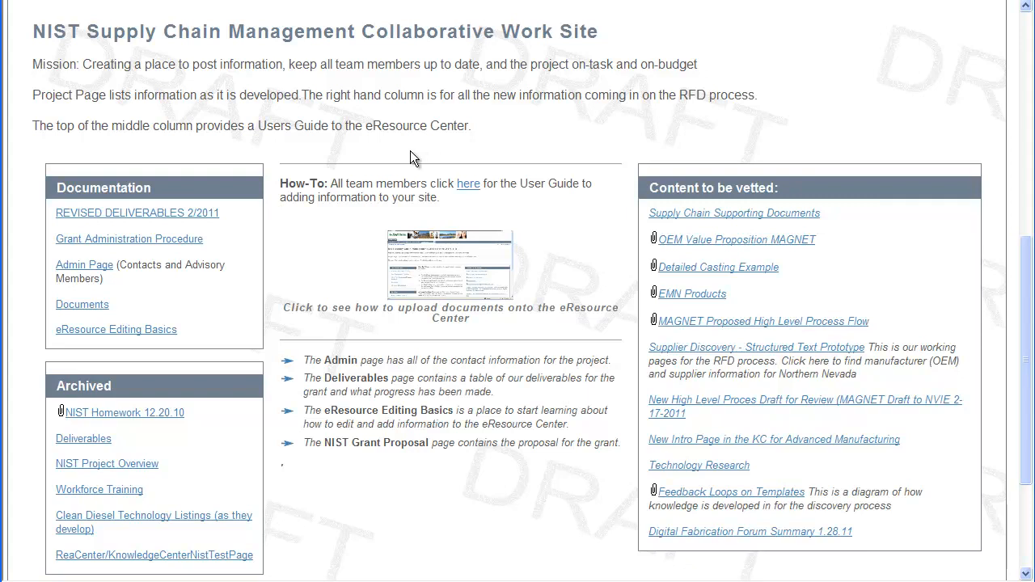
scroll(410, 150, "up", 10)
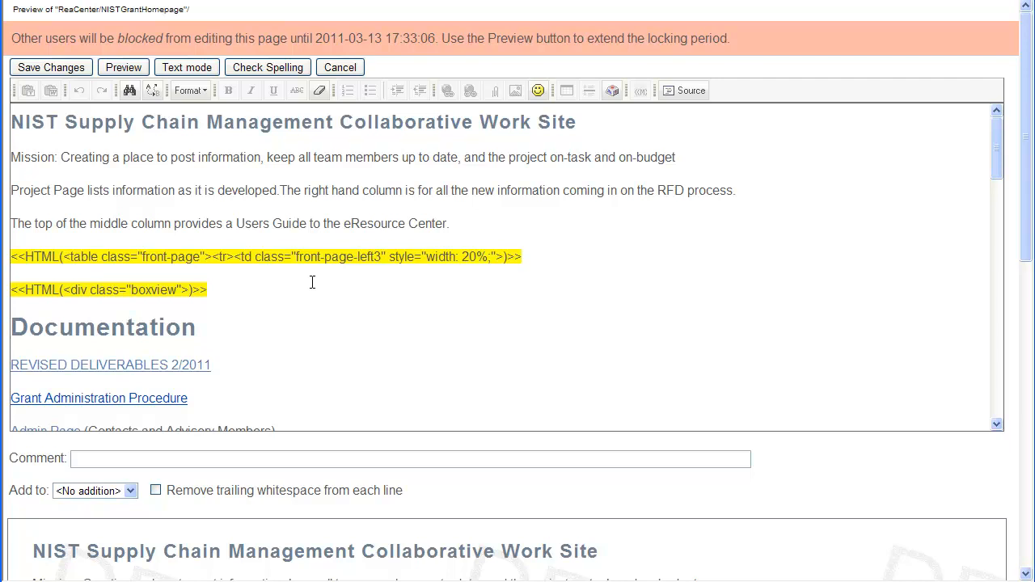
Add a Heading 2 line reading "formatting type" below the eResource Editing Basics link in the Documentation section
scroll(333, 312, "down", 5)
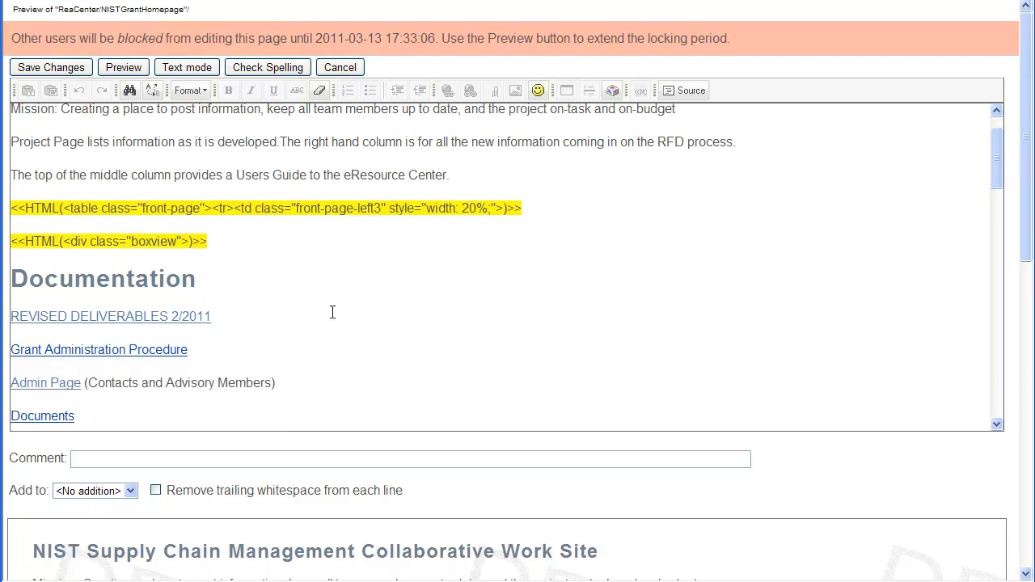
scroll(333, 313, "up", 1)
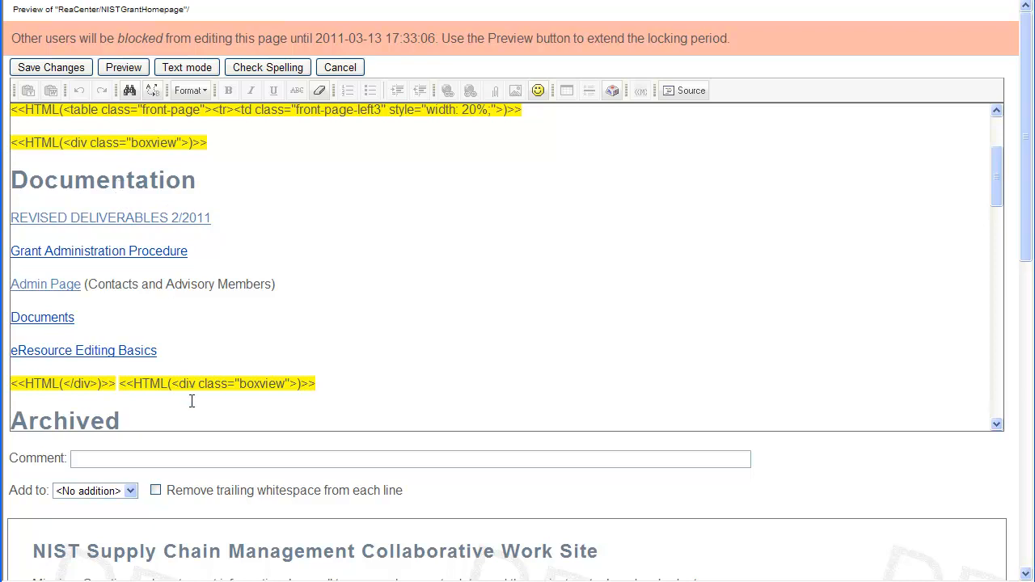
left_click(167, 353)
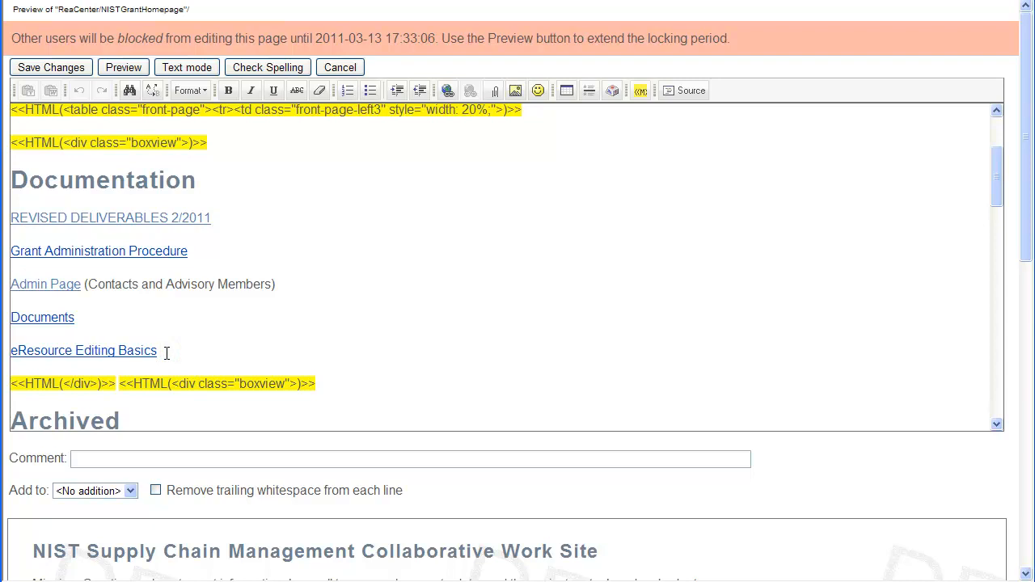
key("Return")
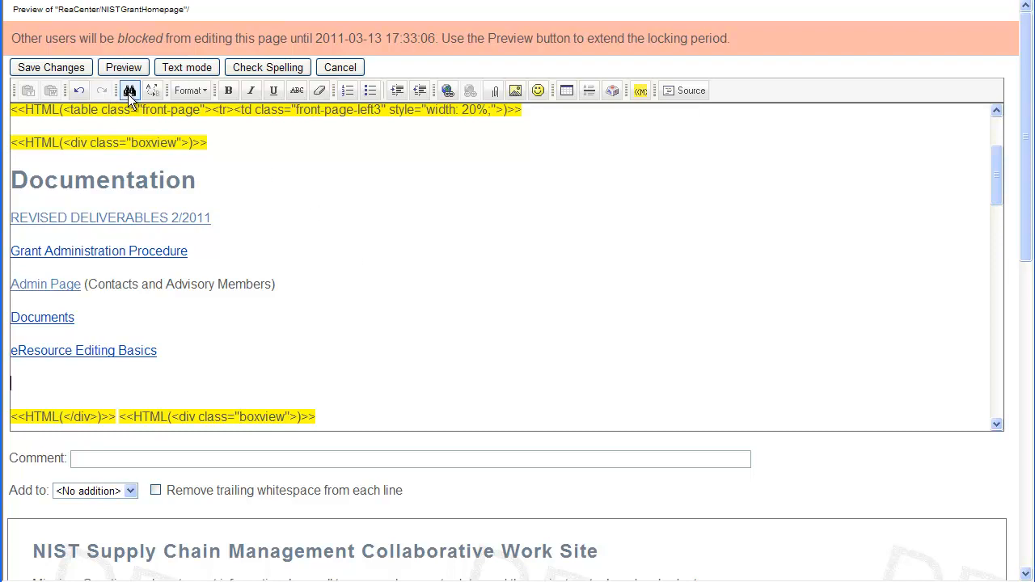
left_click(185, 93)
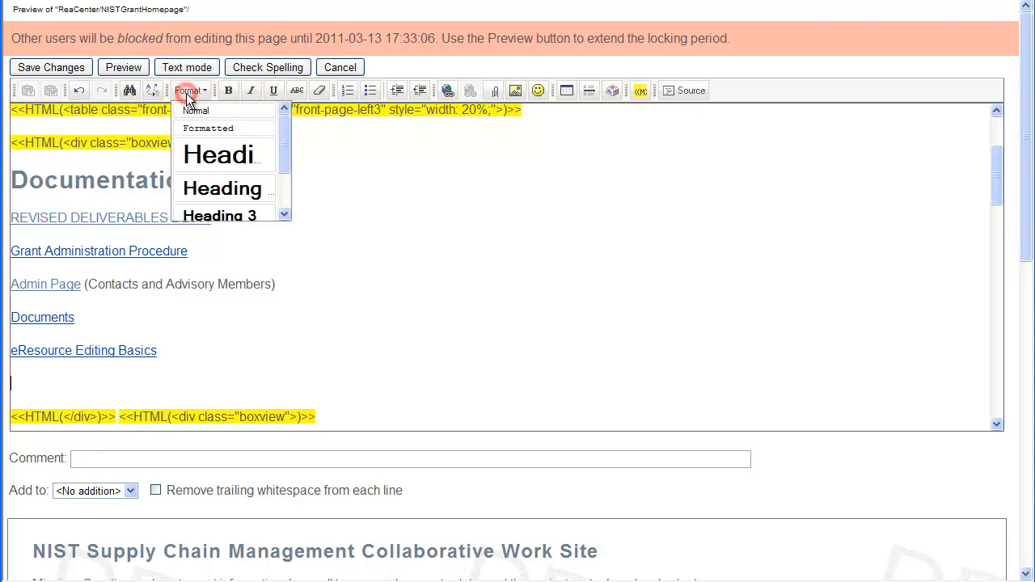
left_click(220, 187)
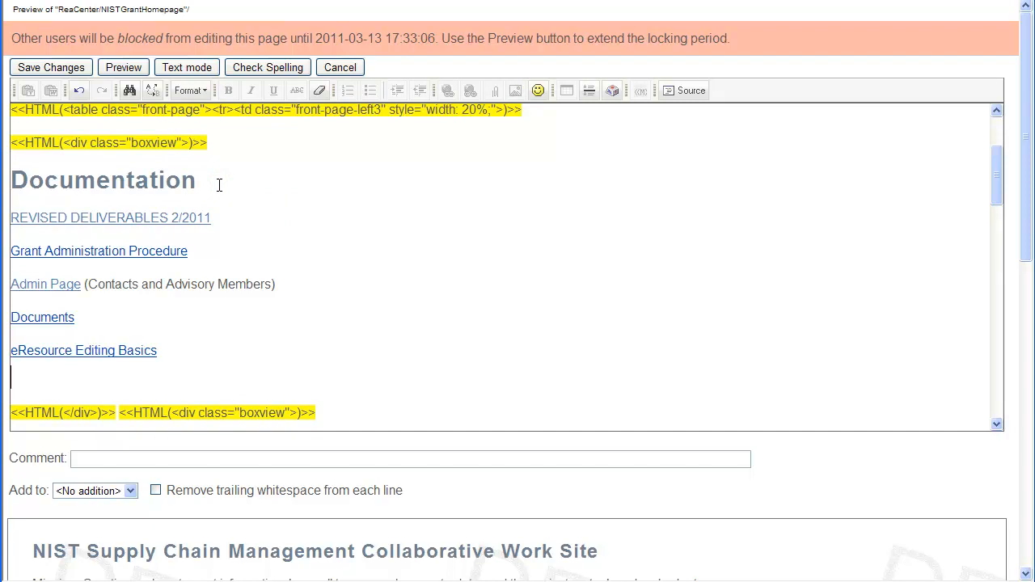
type("format")
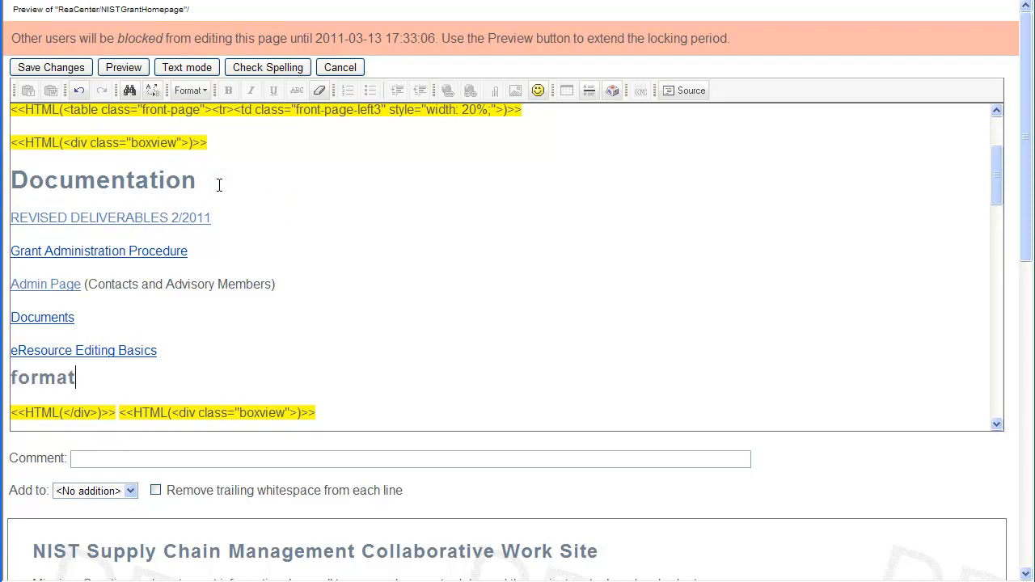
type("ting type")
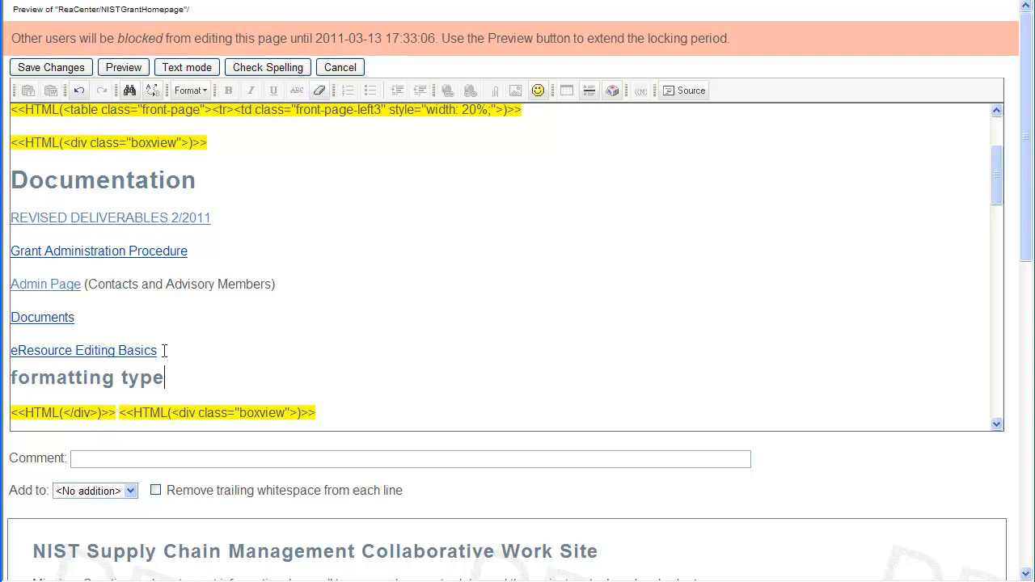
Change the "formatting type" line to the Normal paragraph format
left_click(152, 380)
left_click(188, 90)
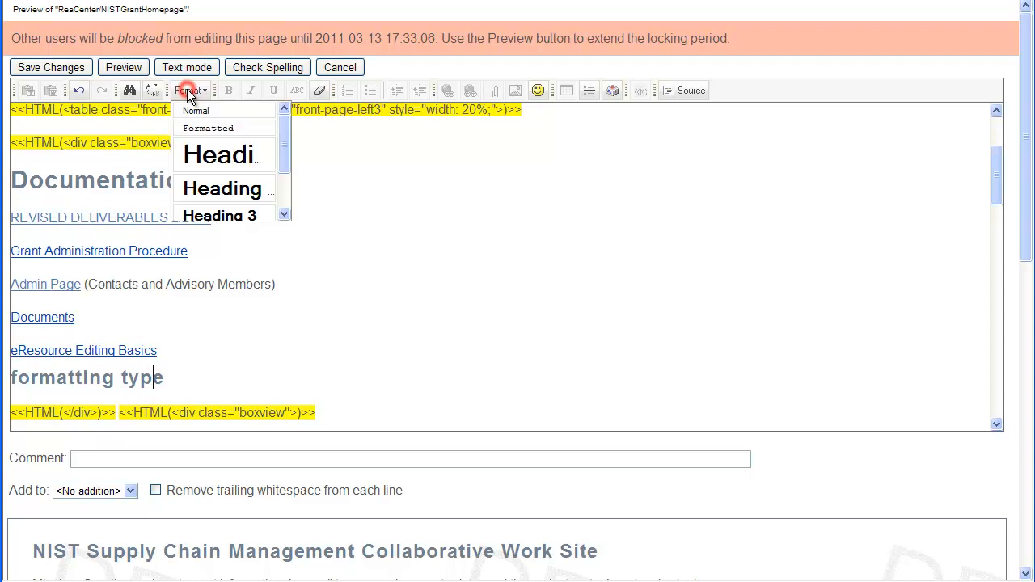
left_click(188, 110)
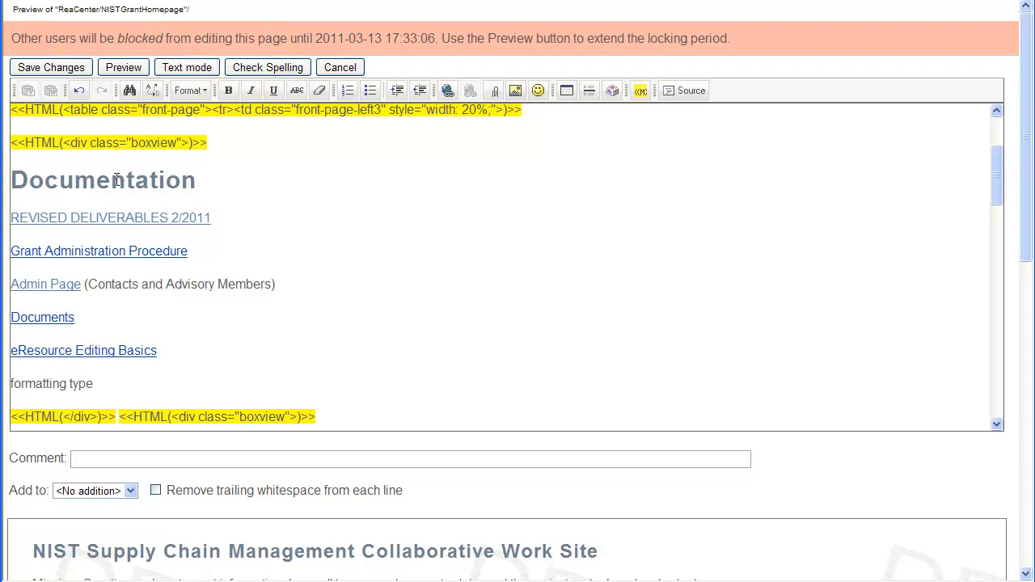
Try bold, underline and italic on the letters "typ" in "formatting type", and leave only strikethrough applied
left_click(99, 384)
left_click_drag(89, 385, 70, 385)
left_click(229, 91)
left_click(273, 91)
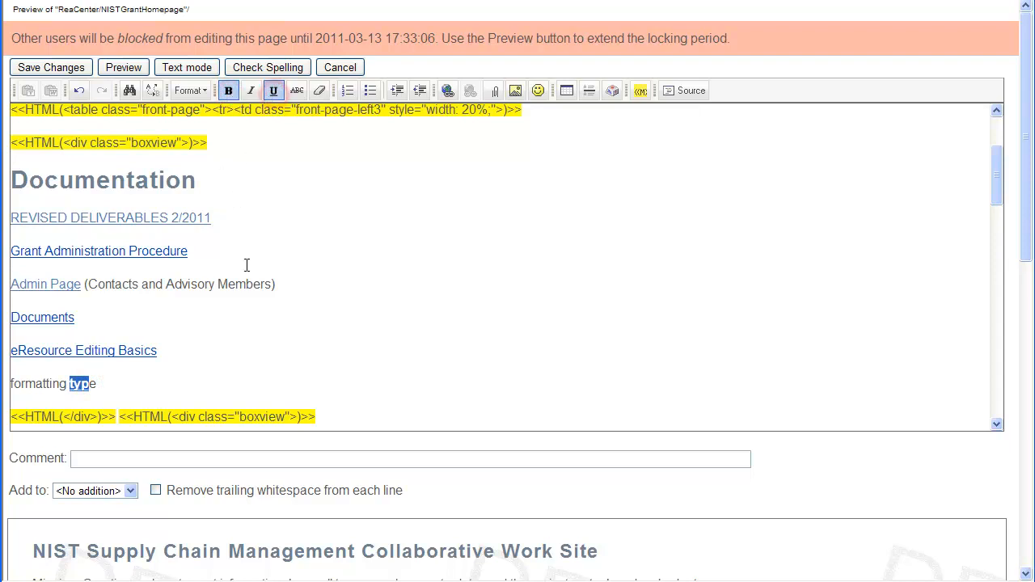
left_click(250, 92)
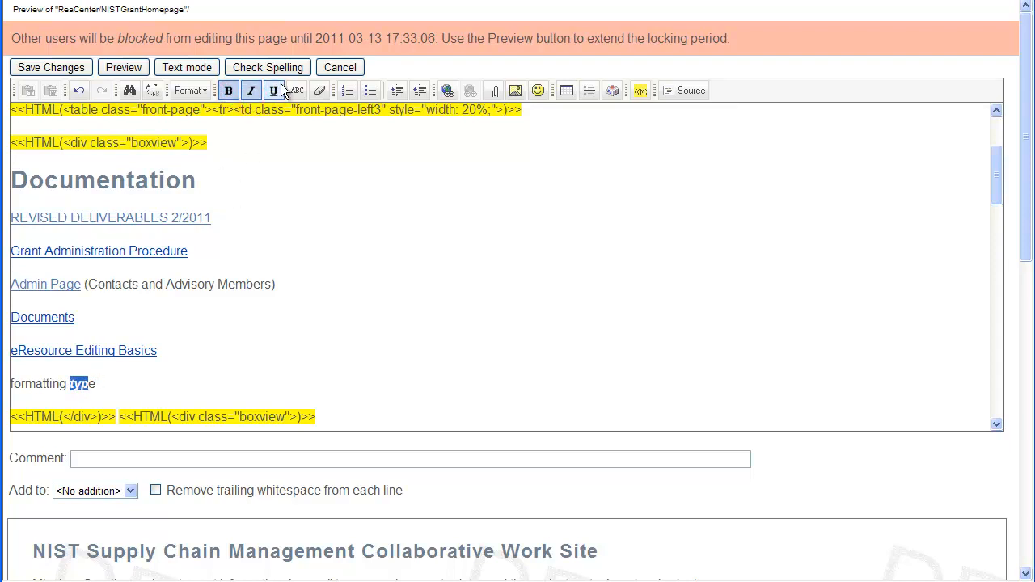
left_click(250, 91)
left_click(228, 89)
left_click(295, 87)
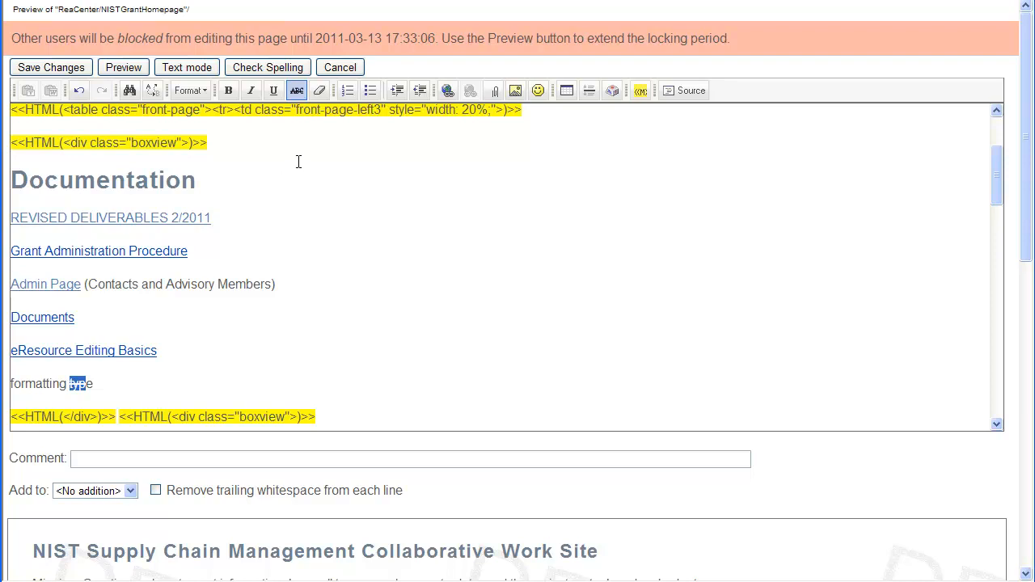
Try numbered and bulleted list formatting with two extra indent levels on the "formatting type" line, and outdent it back to a plain paragraph
left_click(348, 91)
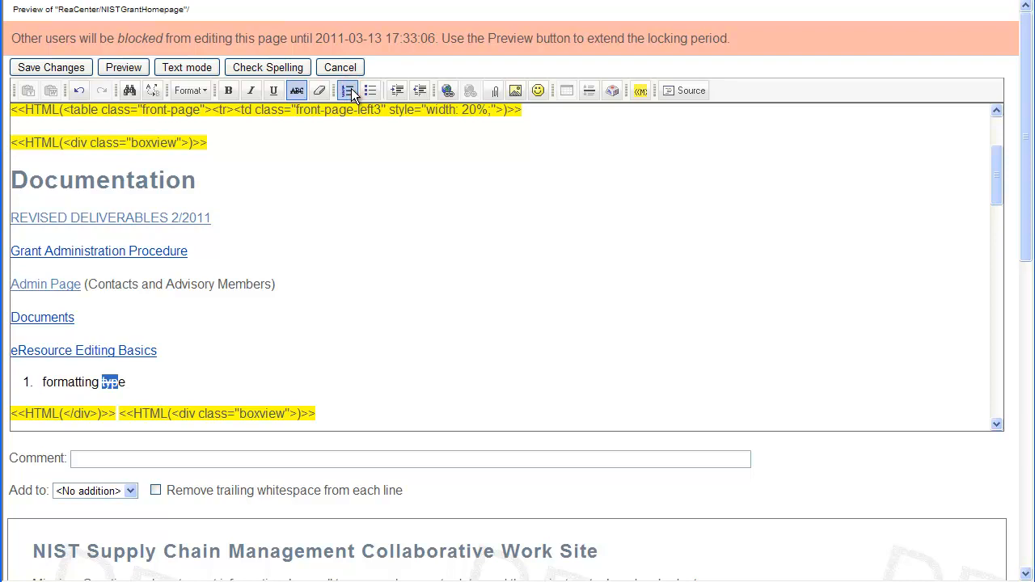
left_click(371, 91)
left_click(395, 90)
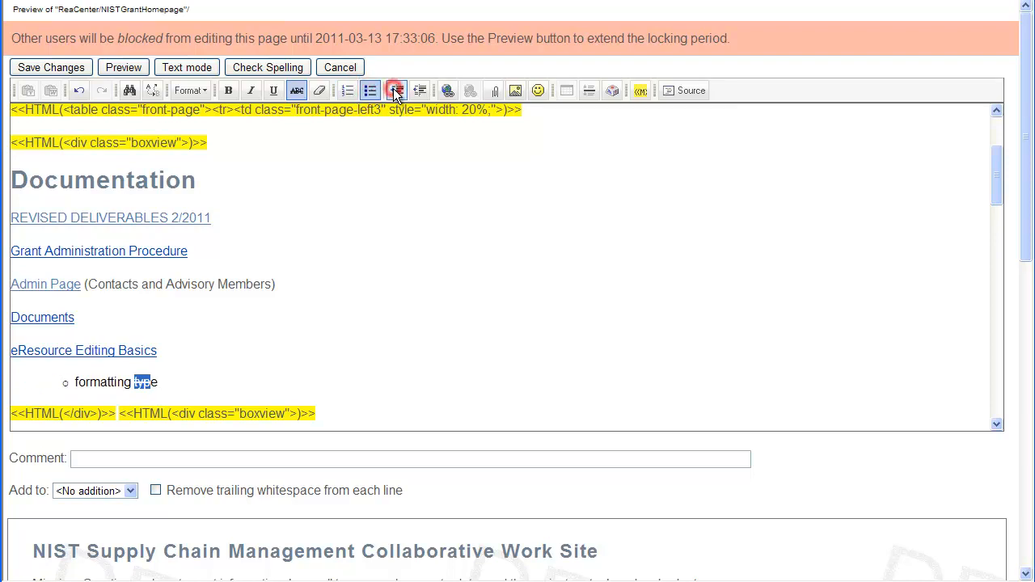
left_click(397, 91)
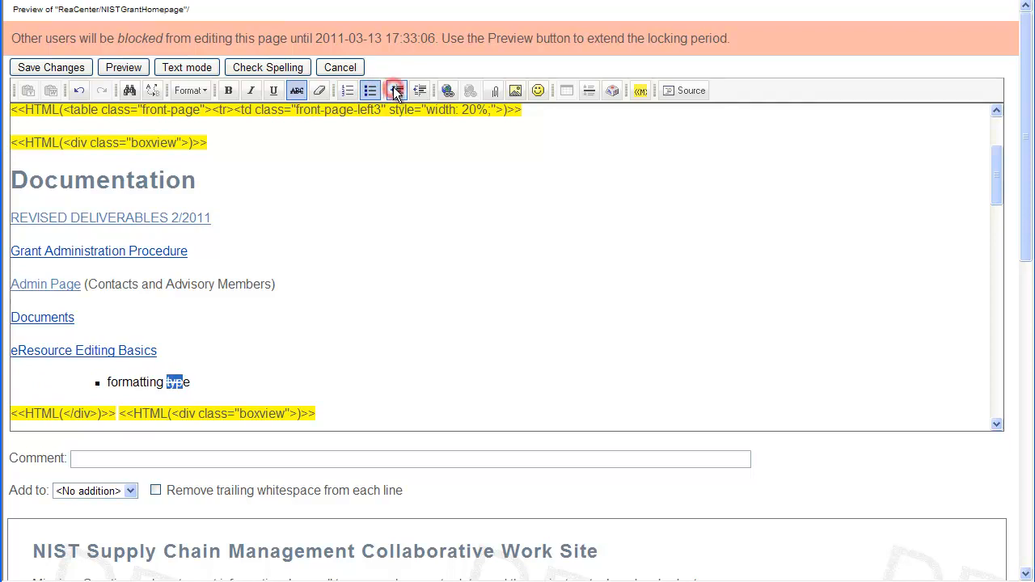
left_click(420, 90)
left_click(420, 91)
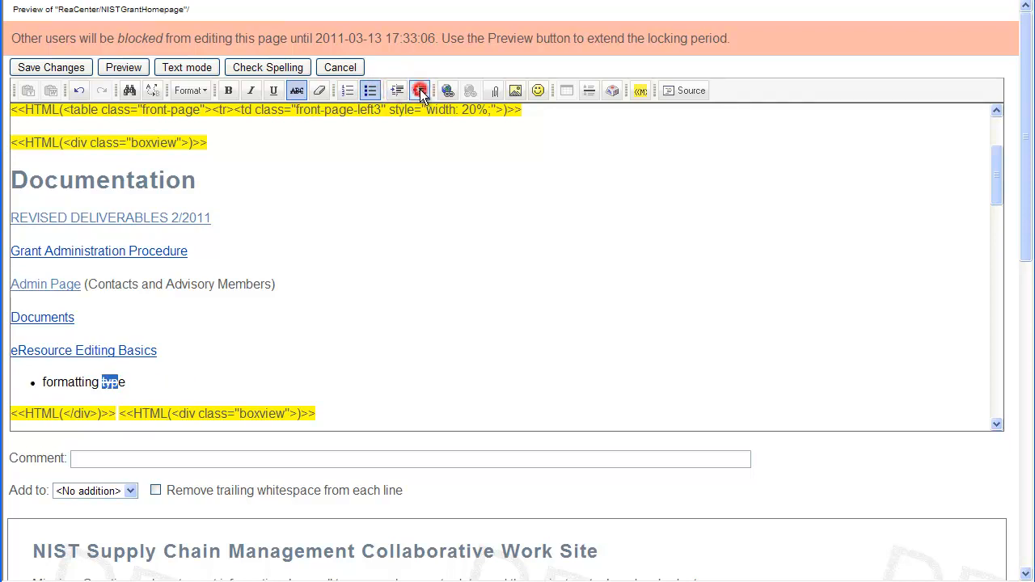
left_click(420, 91)
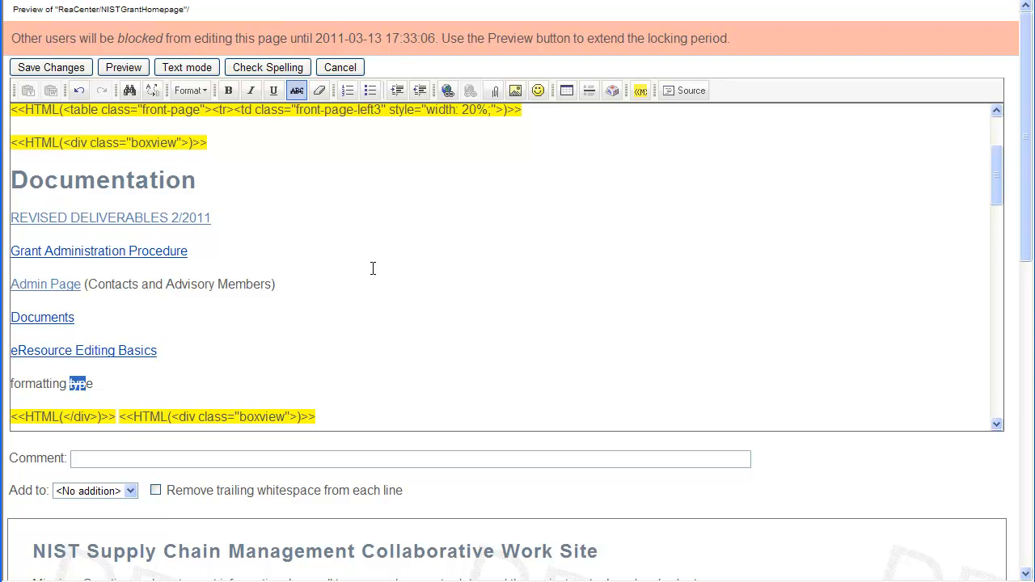
Save the changes to the NIST Grant homepage
left_click(52, 68)
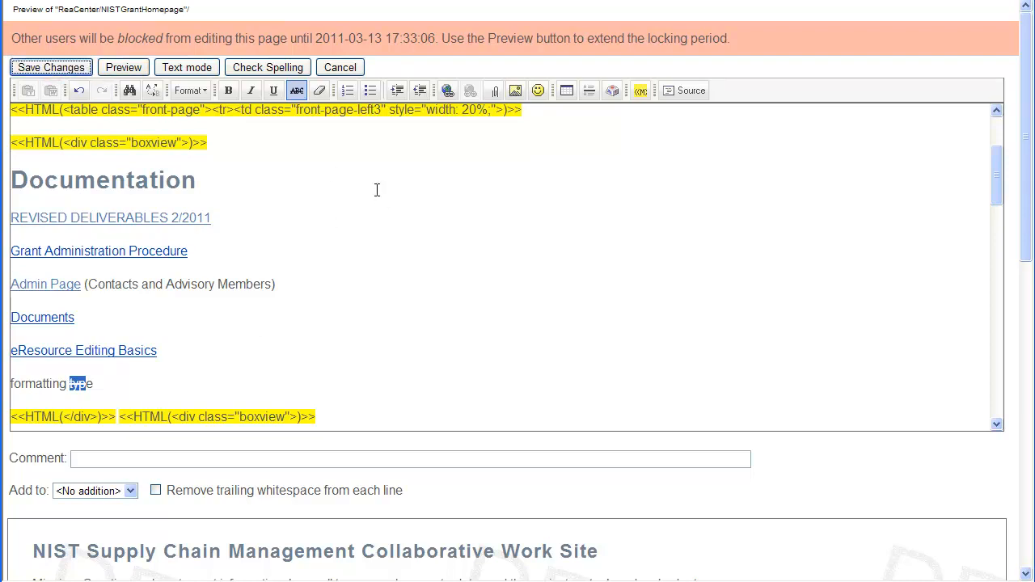